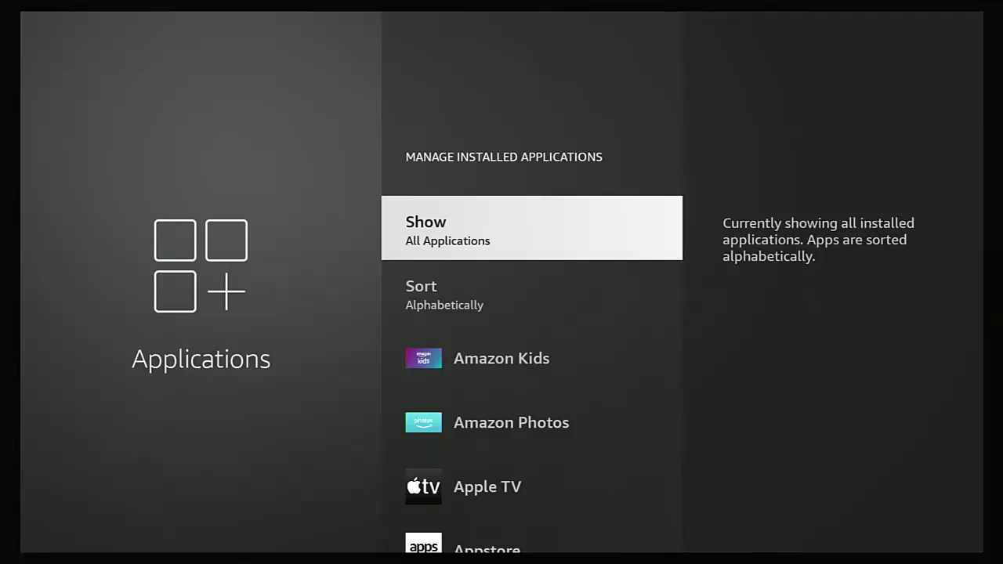
Step: Go to Settings > Applications > Manage Installed Applications and request uninstalling Apple TV (57.05 MB)
key(Down)
key(Down)
key(Down)
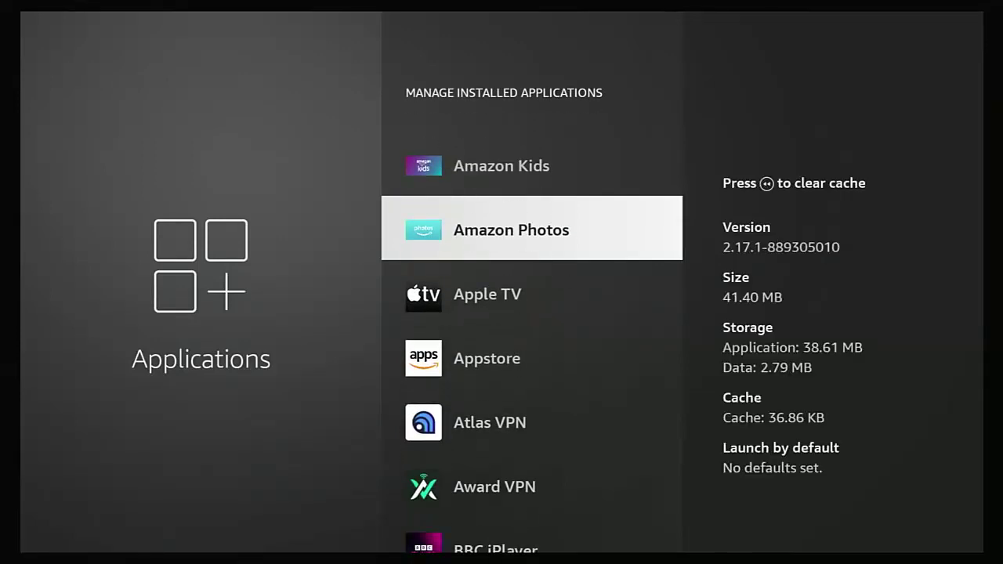
key(Escape)
key(Home)
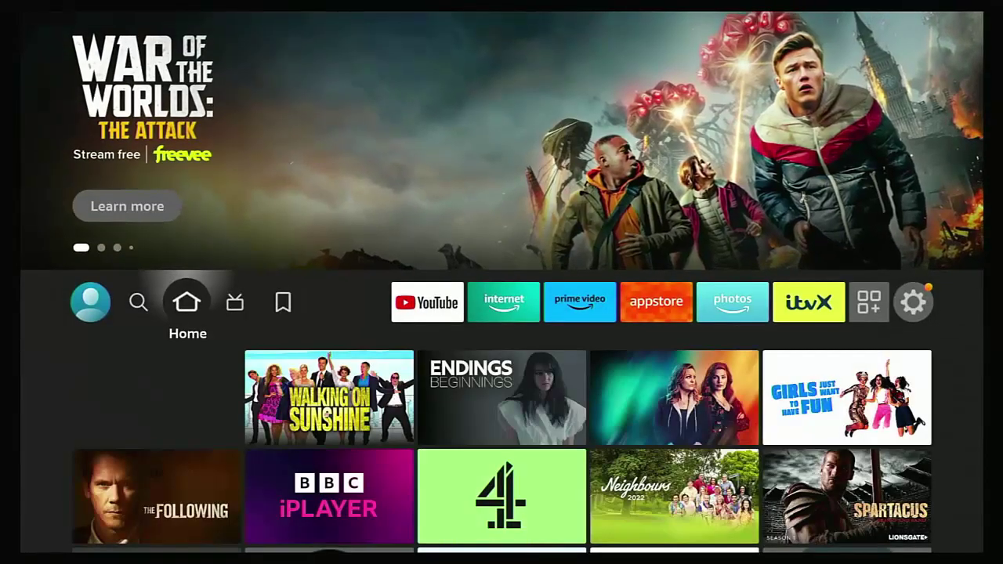
key(Right)
key(Right)
key(Right)
key(Right)
key(Right)
key(Right)
key(Right)
key(Right)
key(Right)
key(Right)
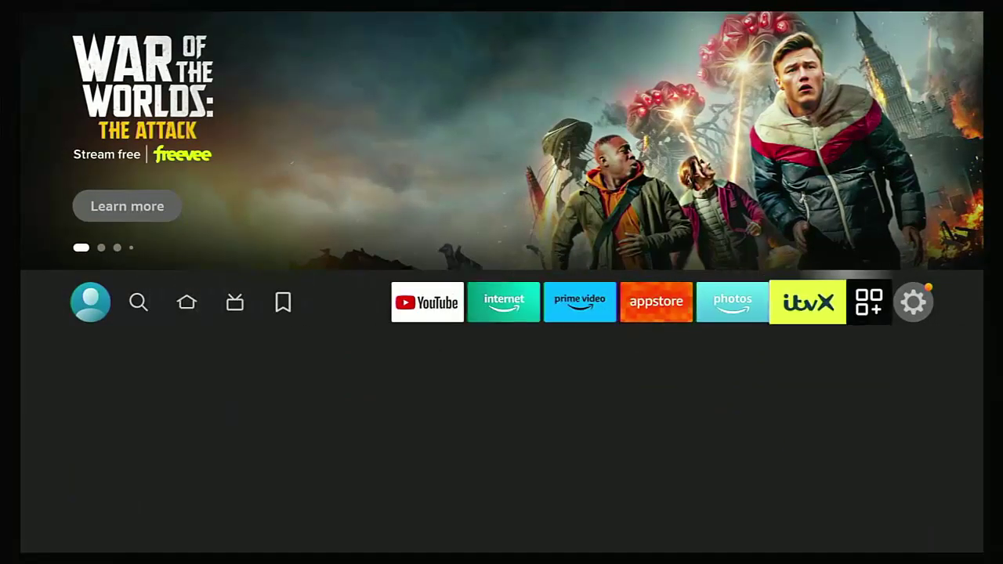
key(Down)
key(Down)
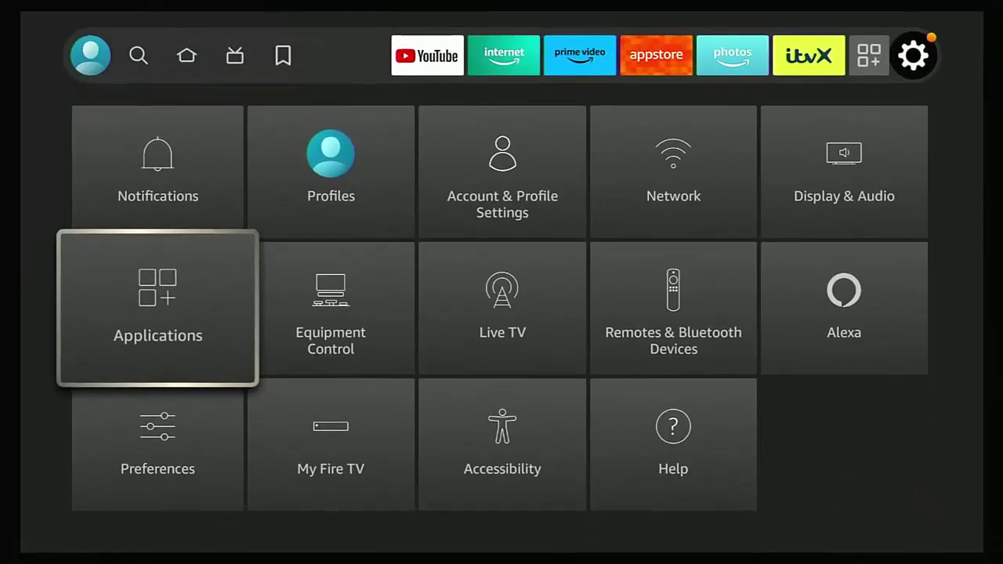
key(Return)
key(Down)
key(Down)
key(Down)
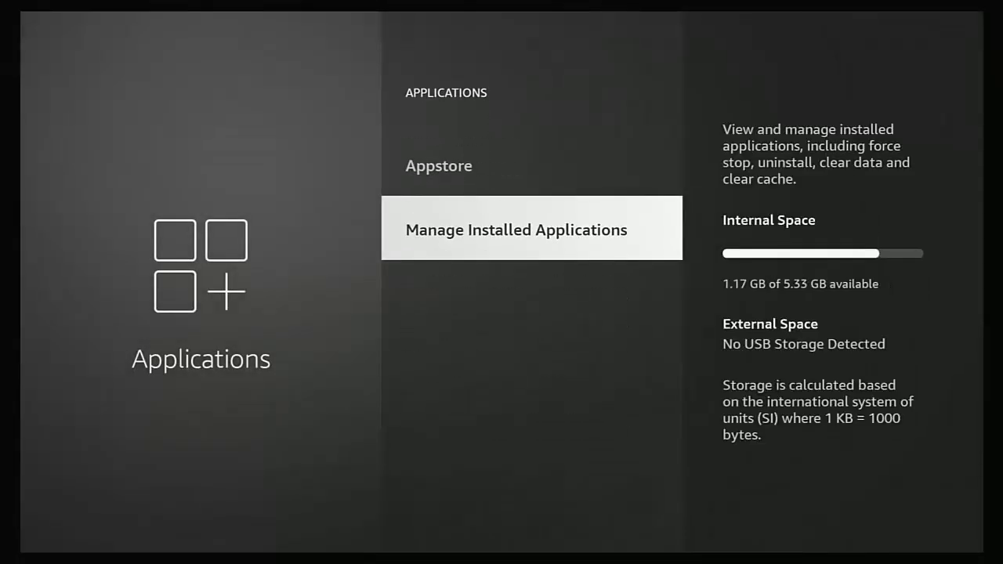
key(Return)
key(Down)
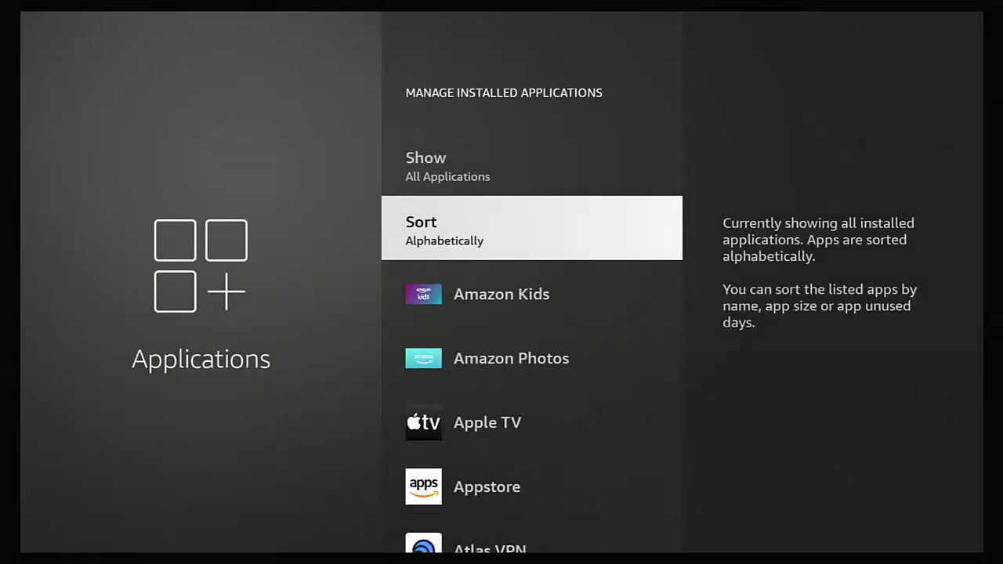
key(Down)
key(Down)
key(Down)
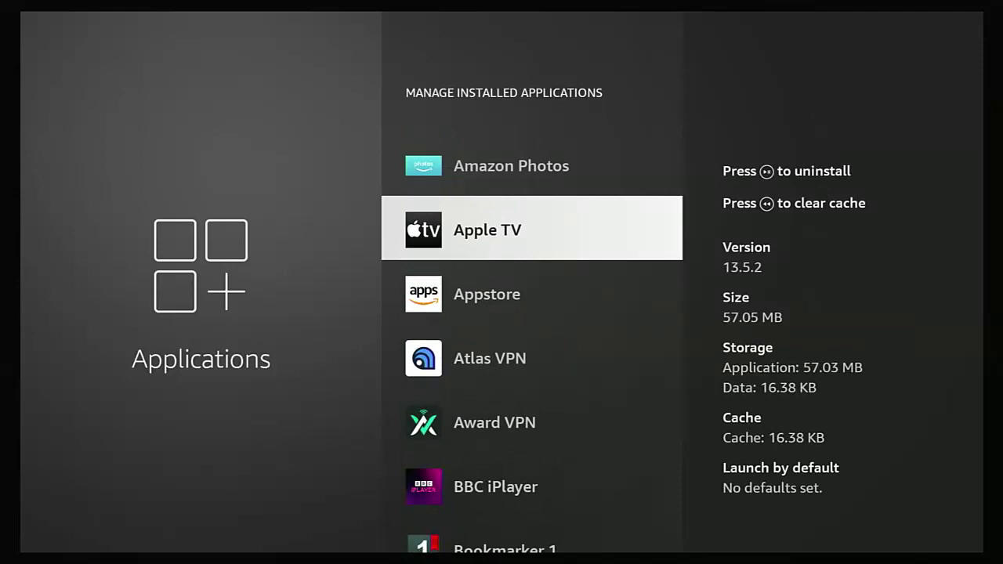
key(XF86AudioPlay)
Step: Open My Fire TV > About, showing Fire OS 7.6.4.6 and 1.17 GB of 5.33 GB free
key(Home)
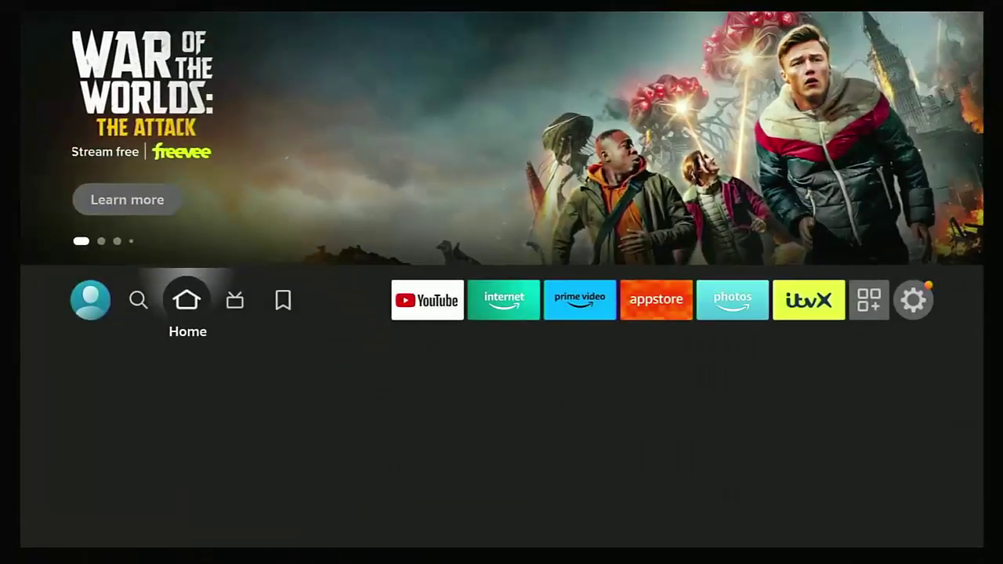
key(Right)
key(Right)
key(Right)
key(Right)
key(Right)
key(Right)
key(Right)
key(Right)
key(Right)
key(Right)
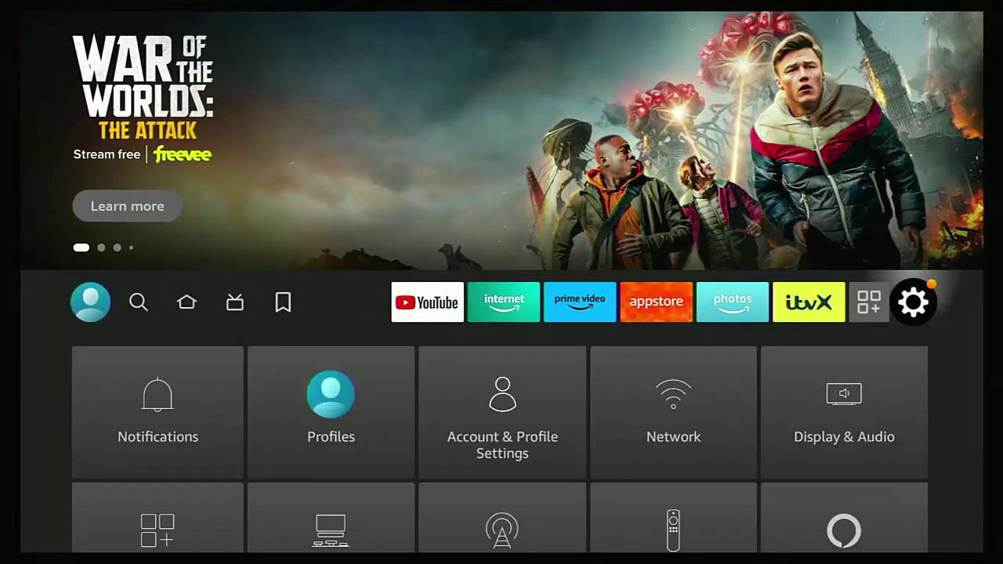
key(Down)
key(Down)
key(Down)
key(Right)
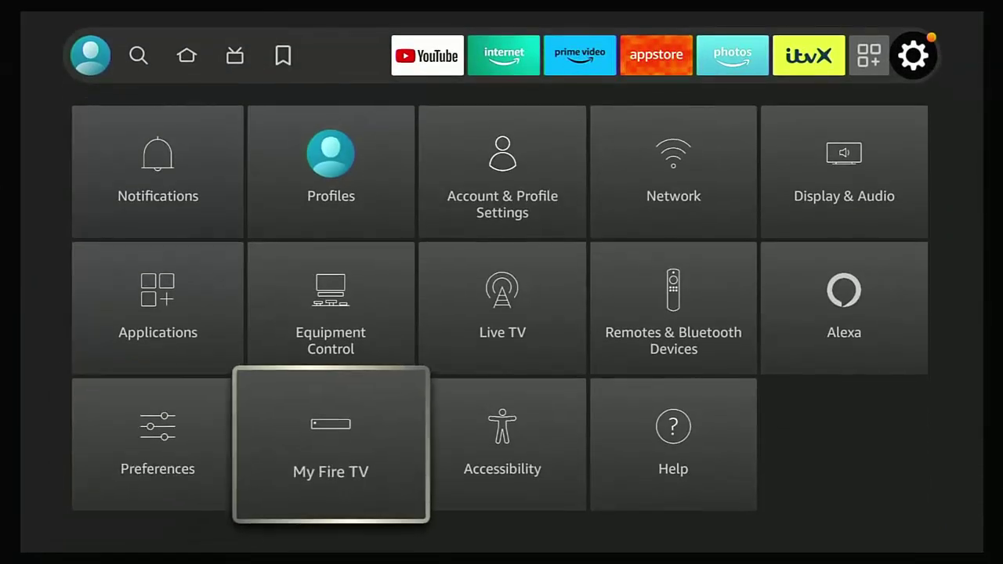
key(Return)
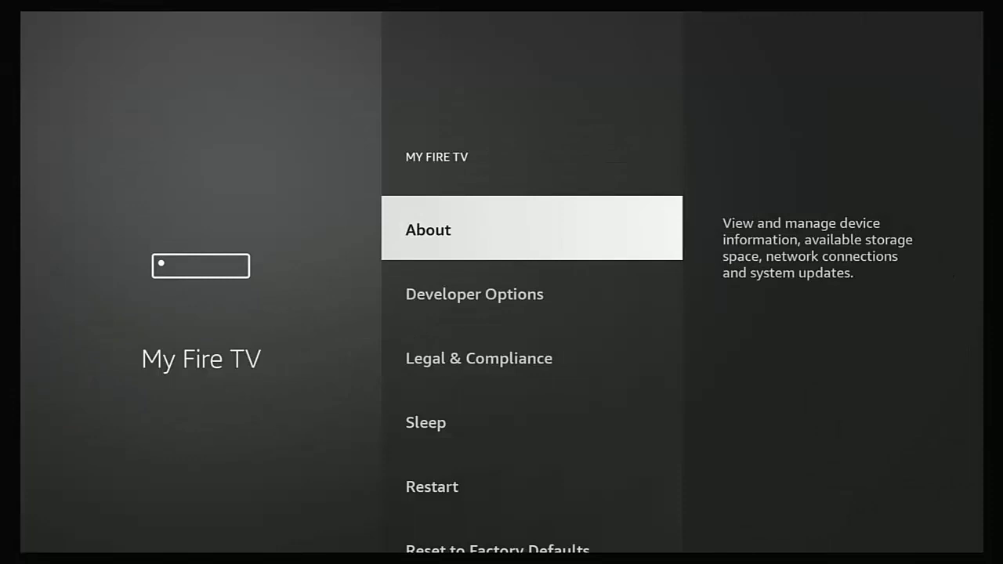
key(Return)
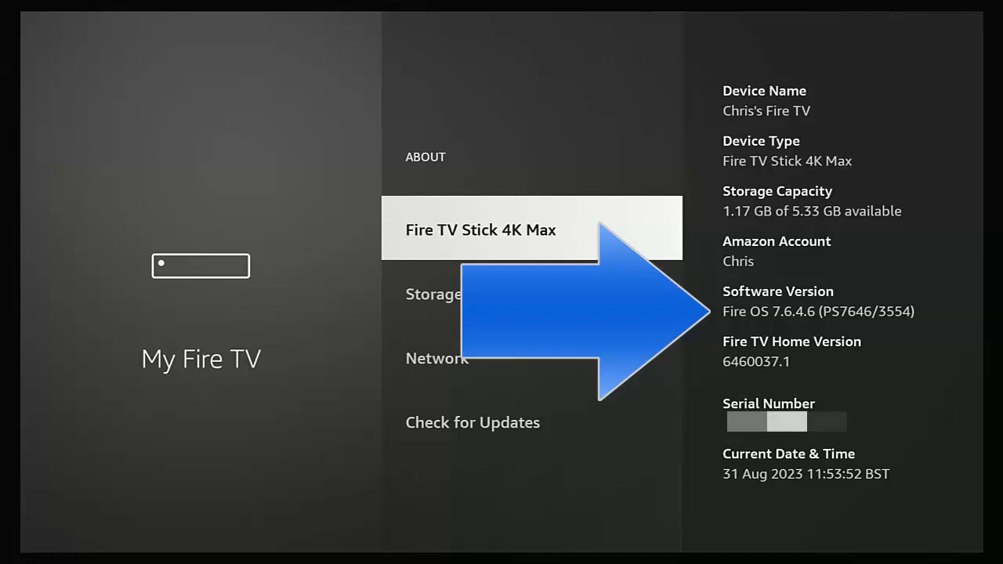
Step: Open Your Apps & Channels from the quick settings overlay and highlight Apple TV
key(Home)
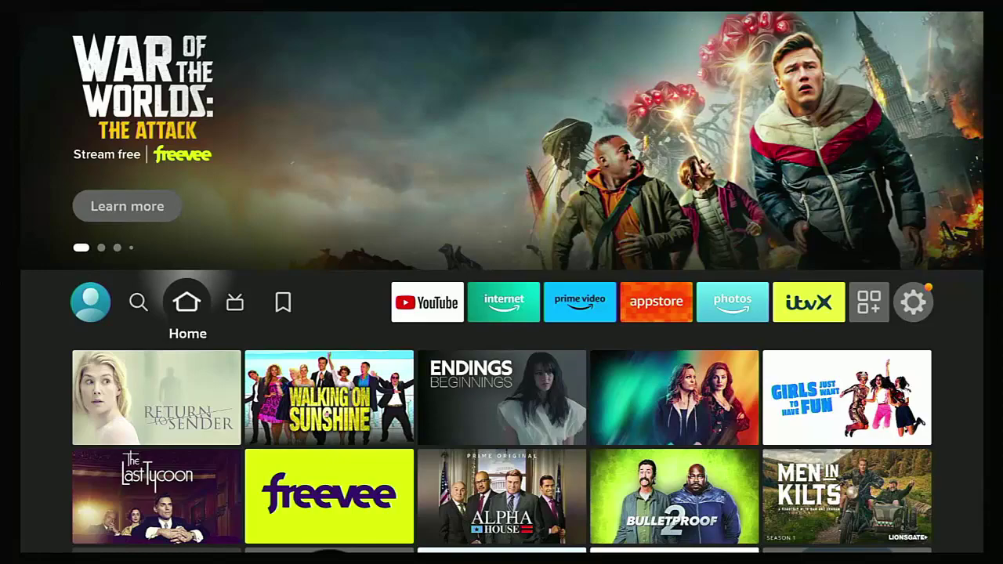
key(Home)
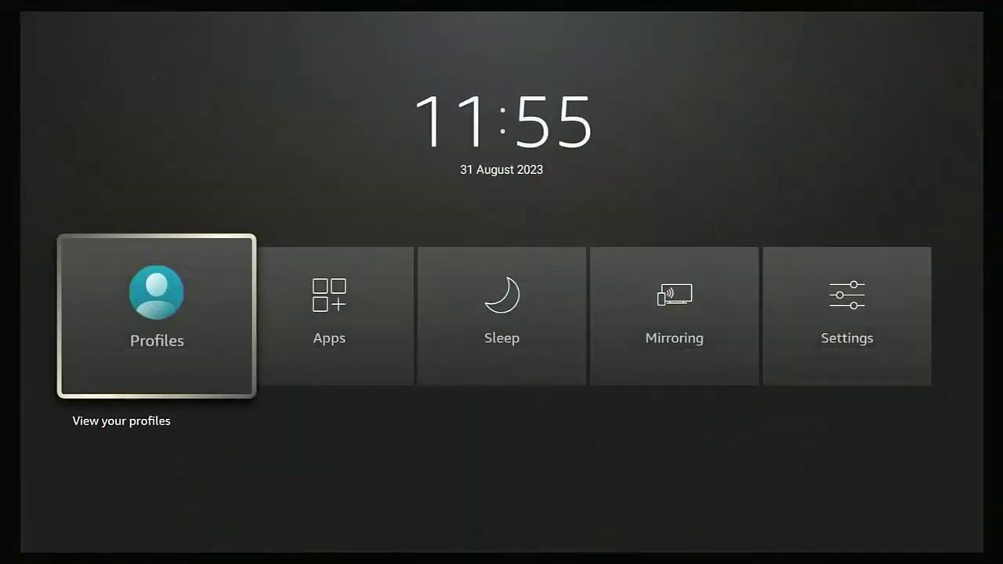
key(Right)
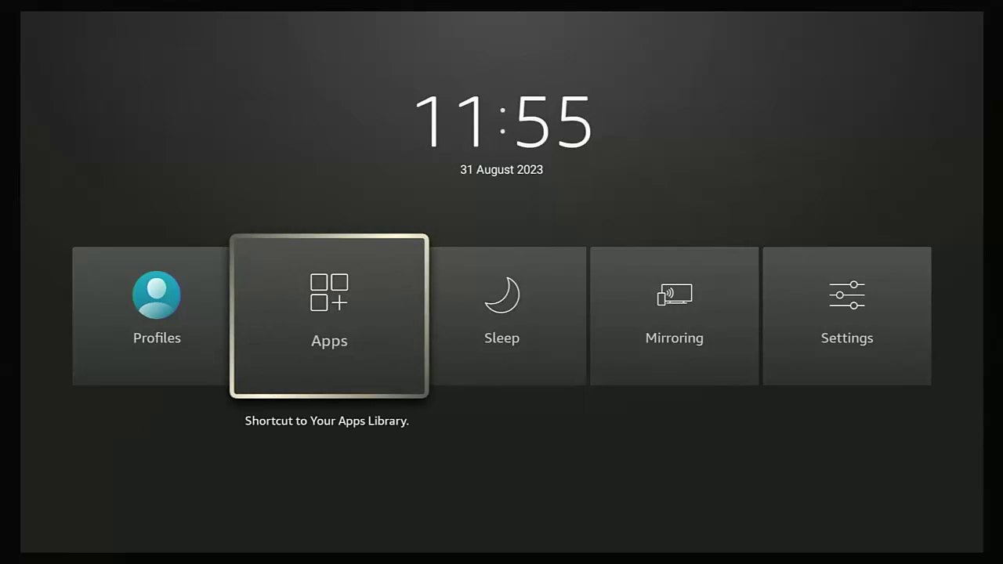
key(Return)
key(Right)
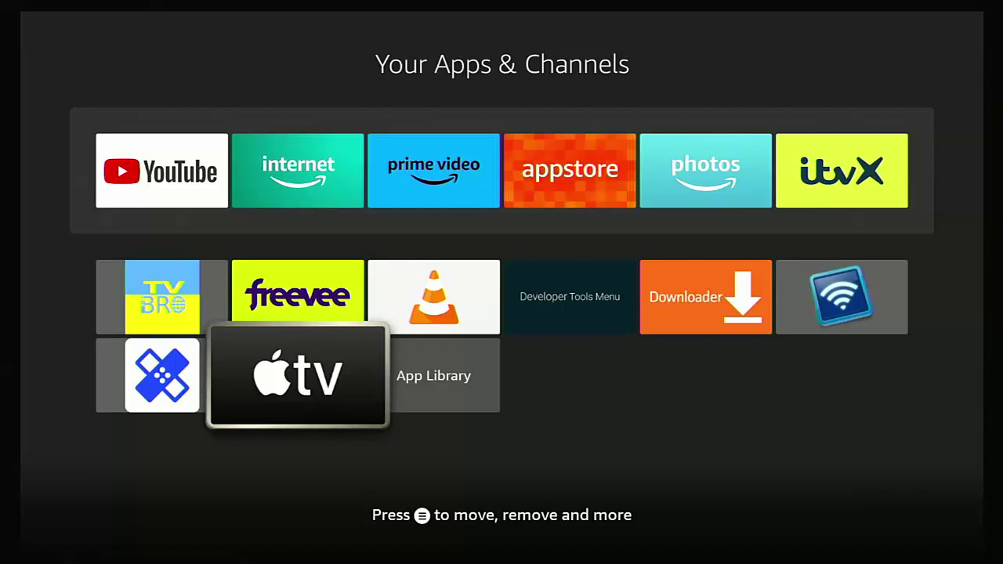
Step: Uninstall Apple TV from its options menu and confirm the removal
key(Menu)
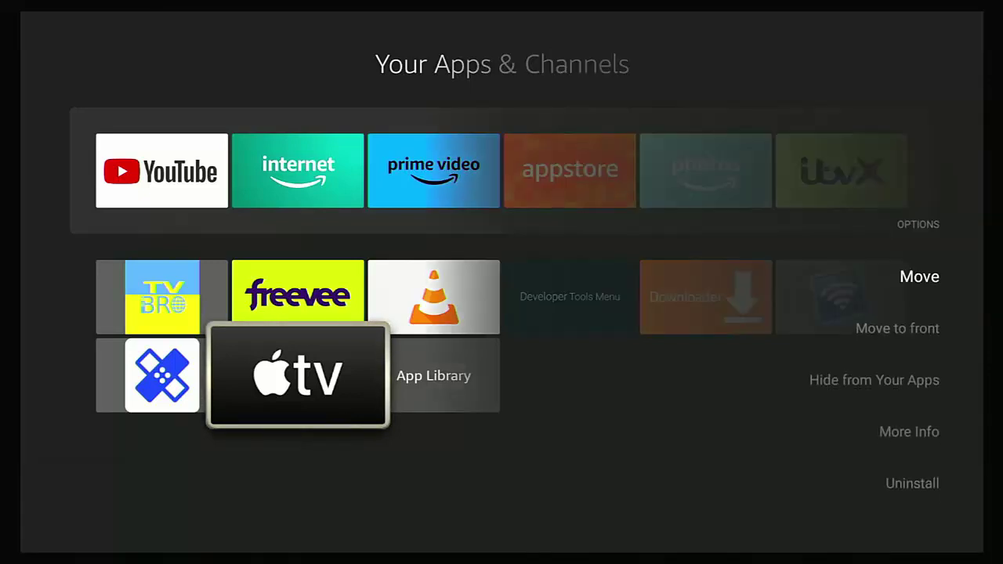
key(Down)
key(Down)
key(Down)
key(Down)
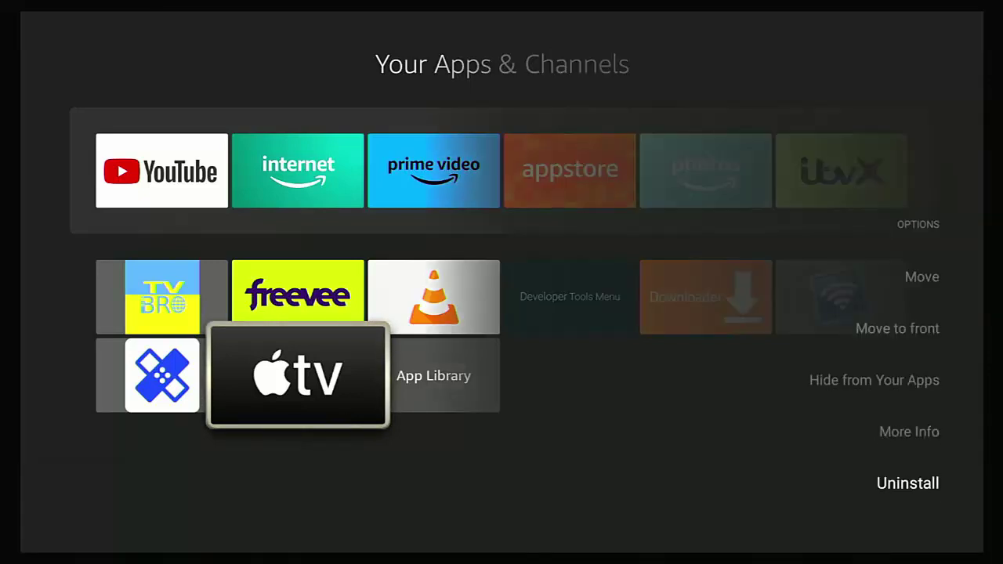
key(Return)
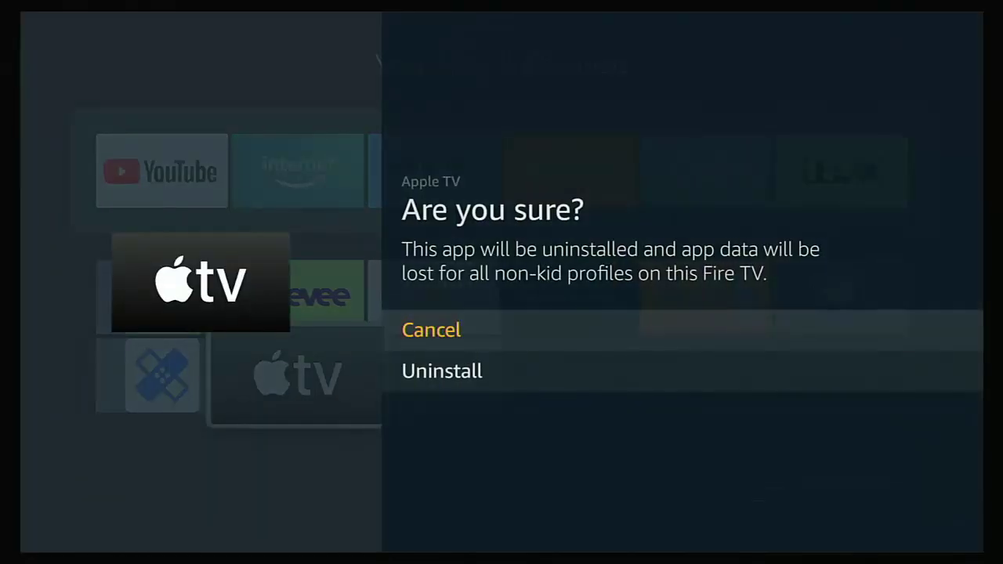
key(Down)
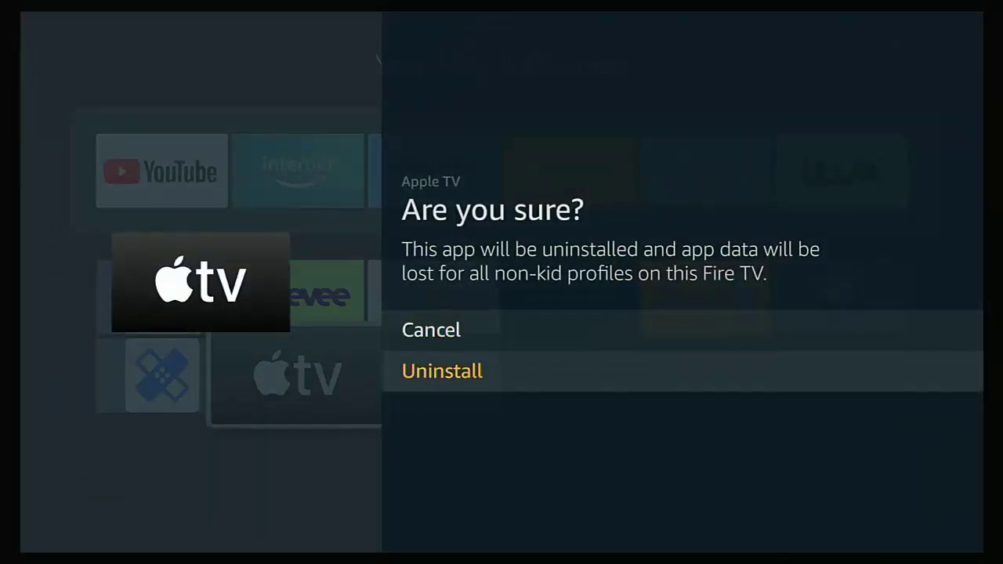
key(Return)
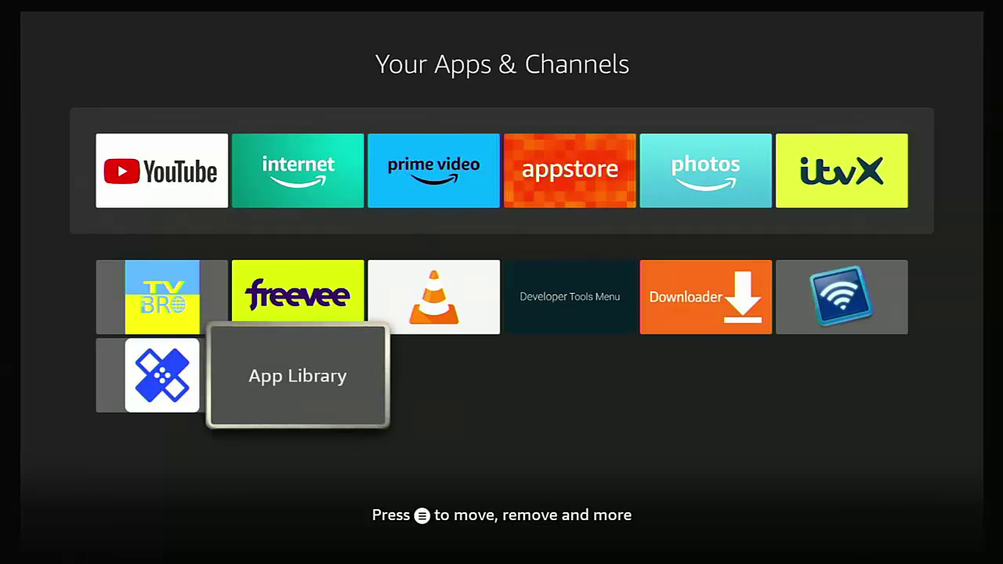
Step: Go to the Find page and bring up the on-screen search keyboard
key(Home)
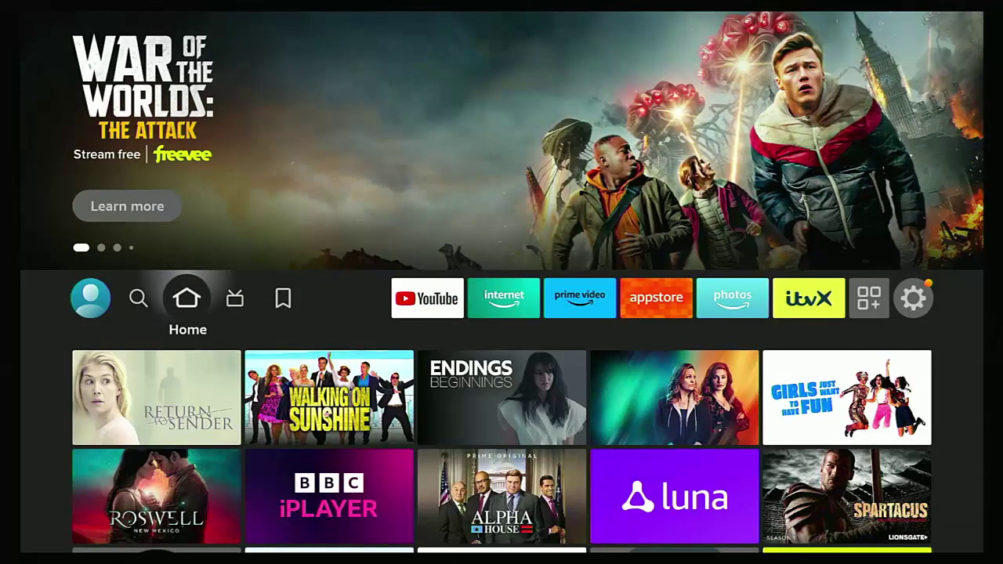
key(Left)
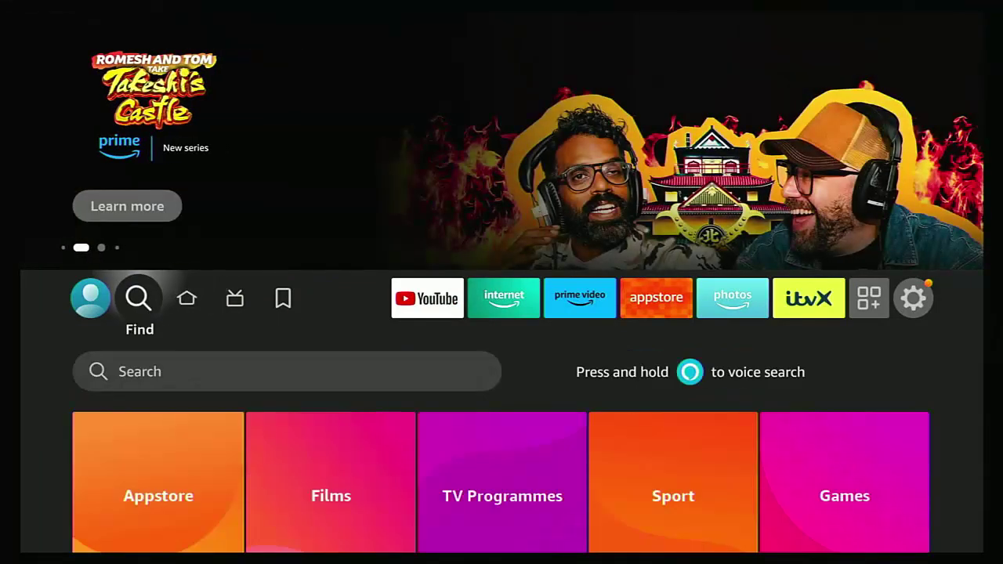
key(Down)
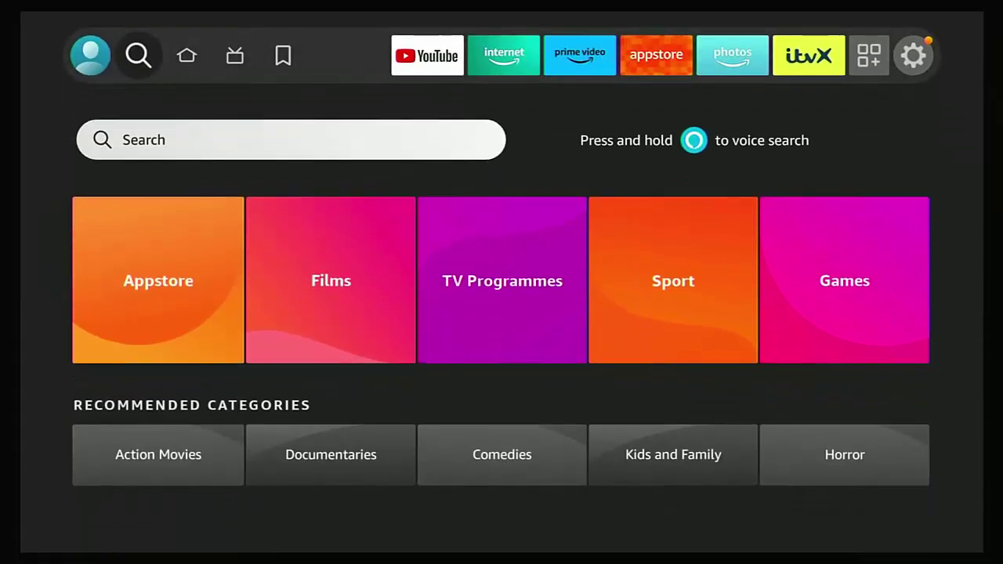
key(Return)
Step: Enter 'Xp' and pick the 'Xplore File Manager' suggestion to show its results
key(Right)
key(Right)
key(Right)
key(Right)
key(Right)
key(Right)
key(Right)
key(Right)
key(Right)
key(Right)
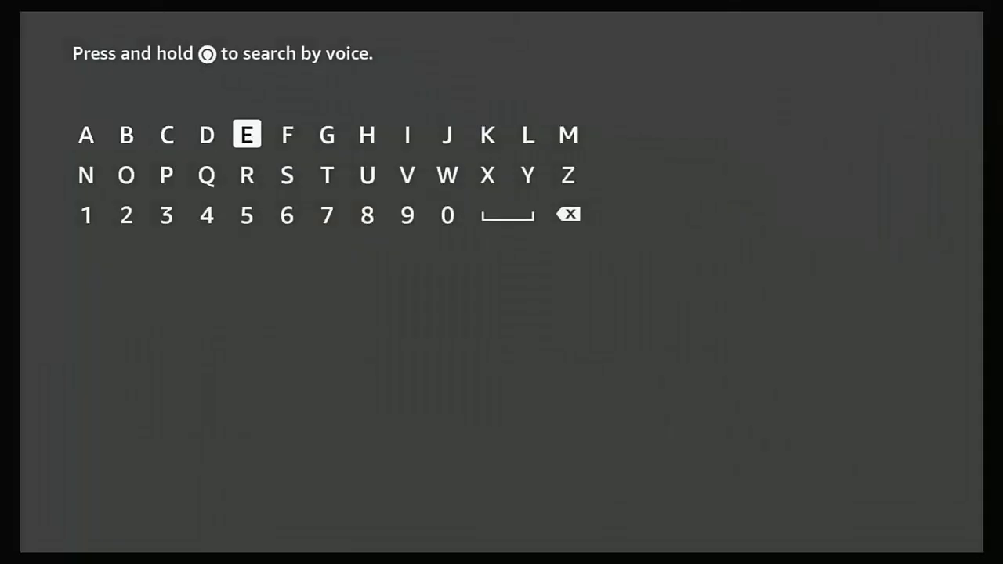
key(Down)
key(Return)
key(Left)
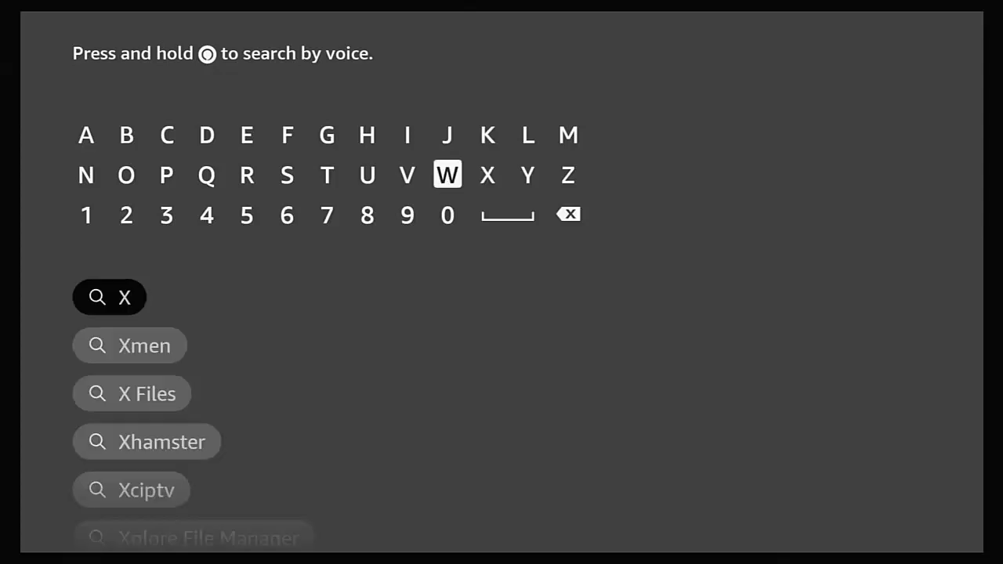
key(Left)
key(Left)
key(Left)
key(Left)
key(Left)
key(Left)
key(Left)
key(Return)
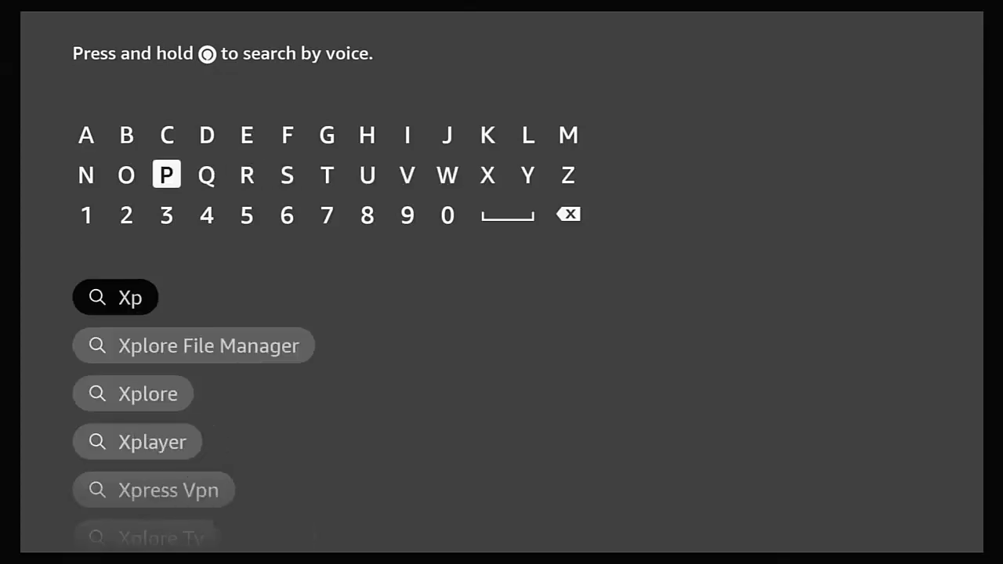
key(Down)
key(Down)
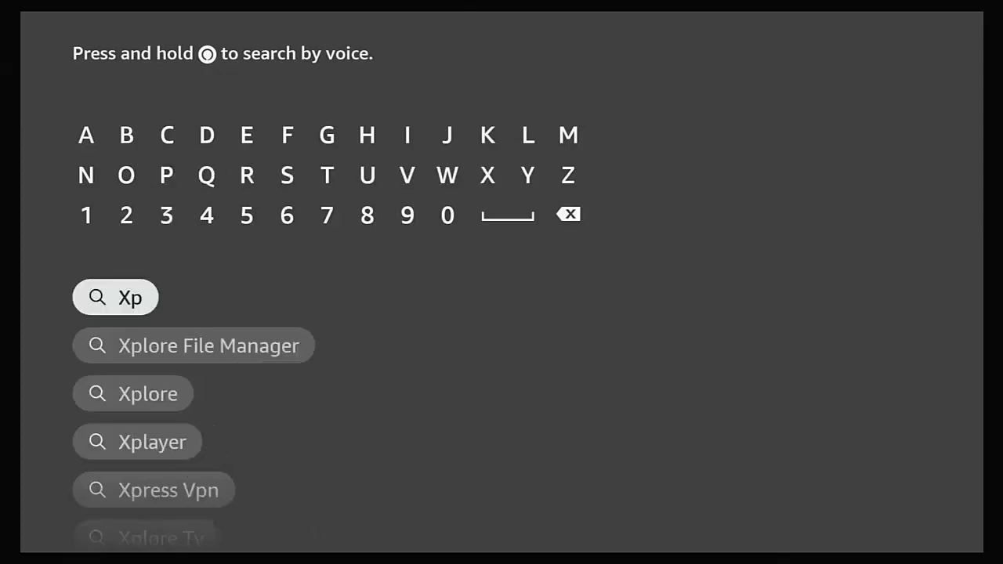
key(Down)
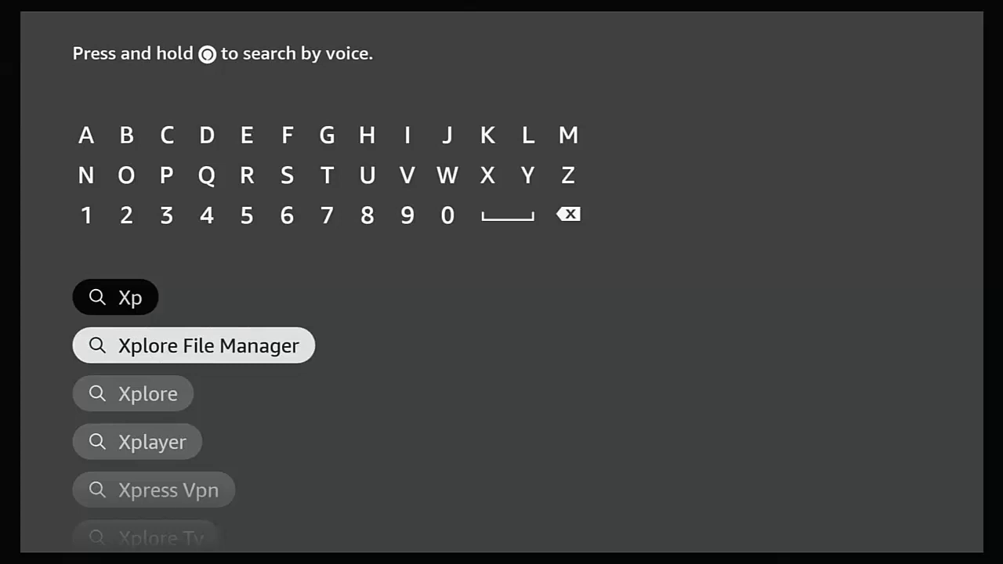
key(Return)
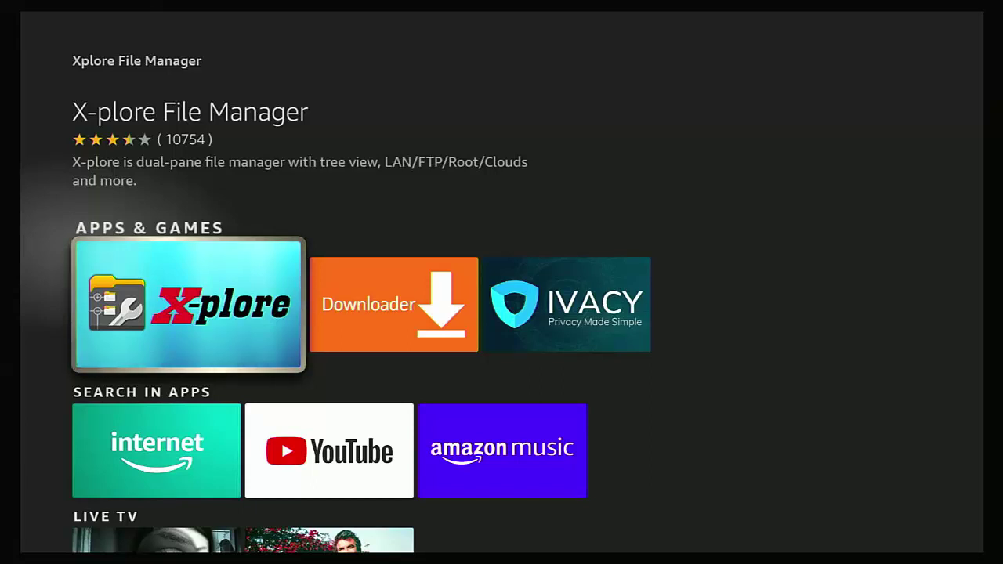
Step: Download X-plore File Manager from its app page and open it to Internal shared storage and Root
key(Return)
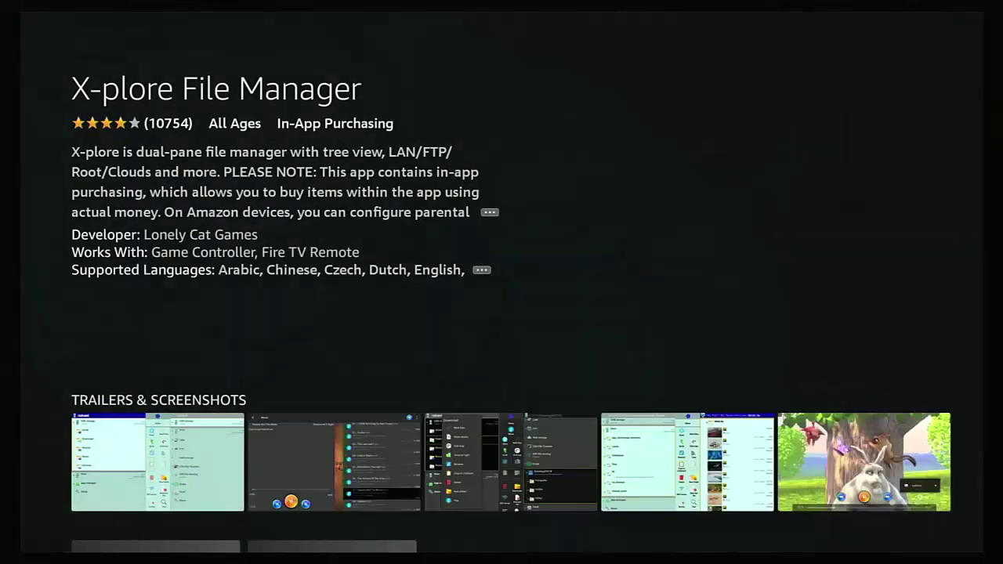
key(Return)
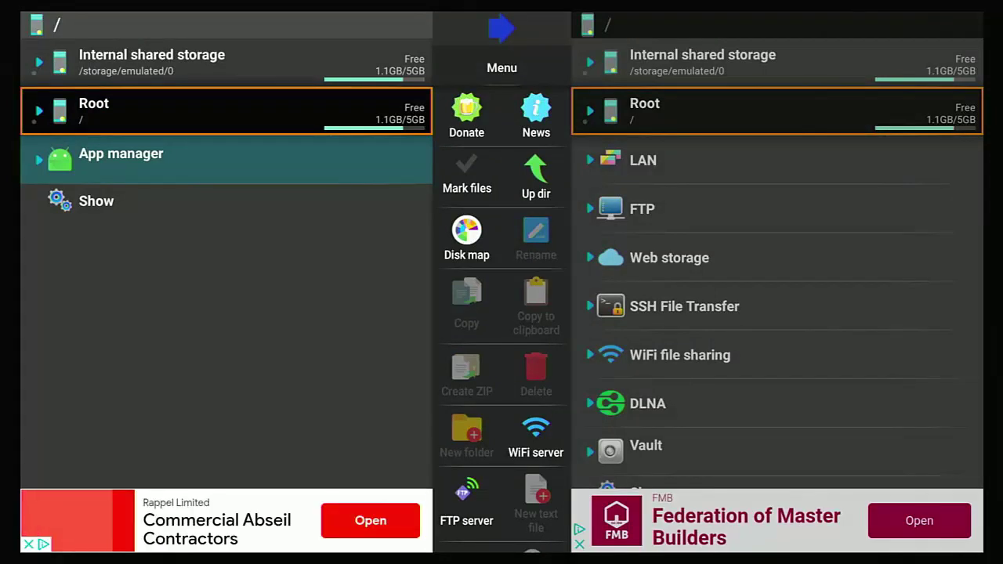
Step: In App manager, list Installed apps and open the options menu for Apple TV 13.5.2
key(Return)
key(Down)
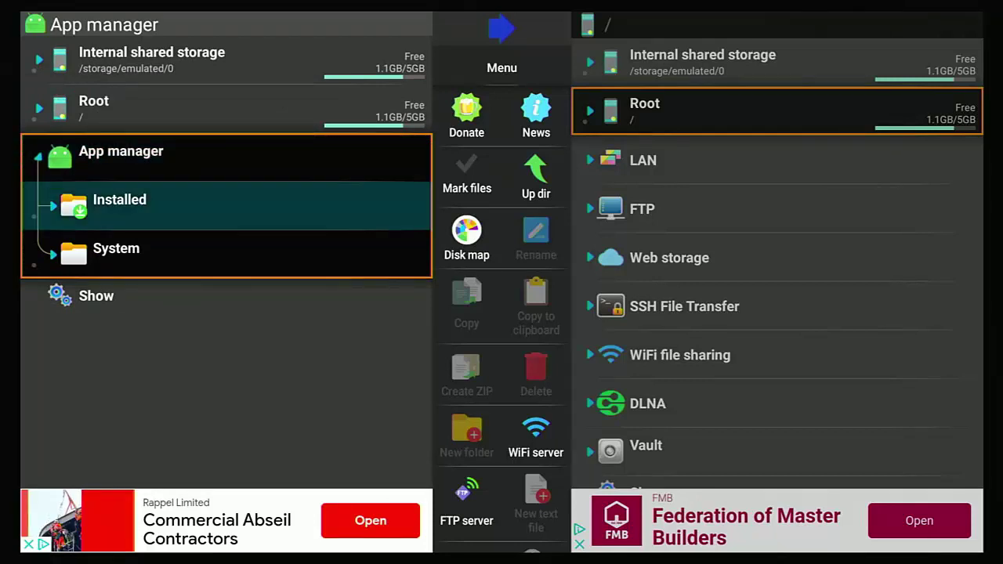
key(Return)
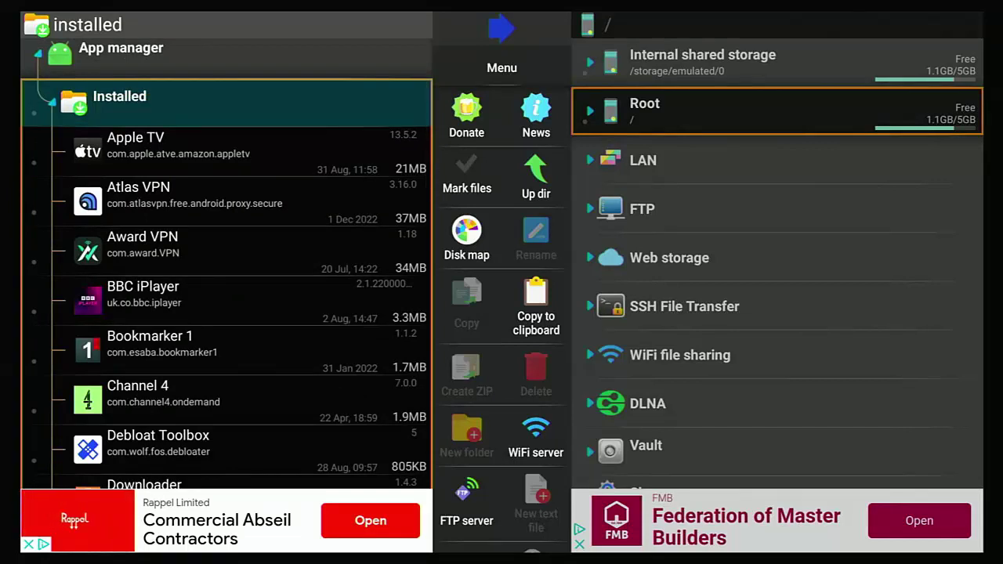
key(Down)
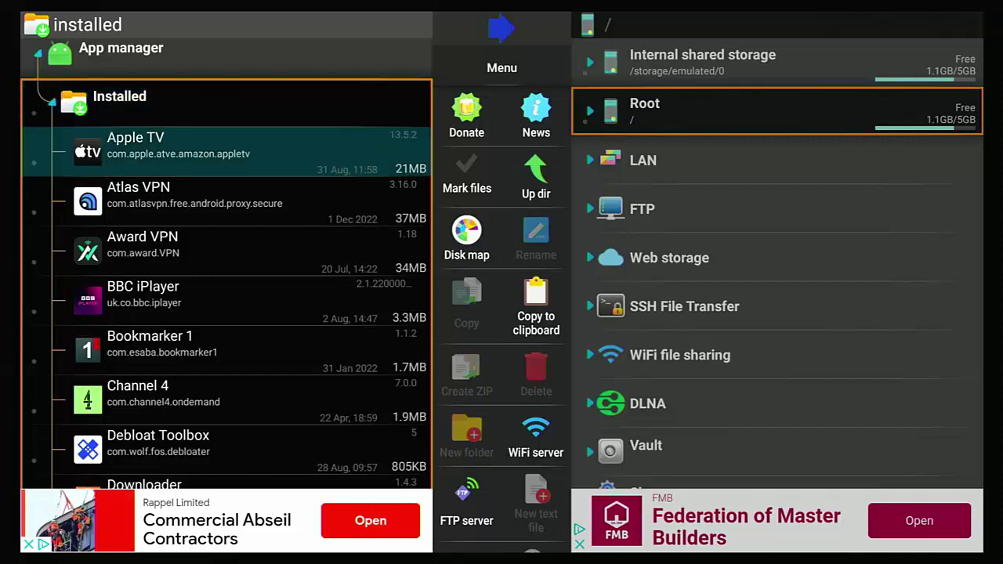
key(Return)
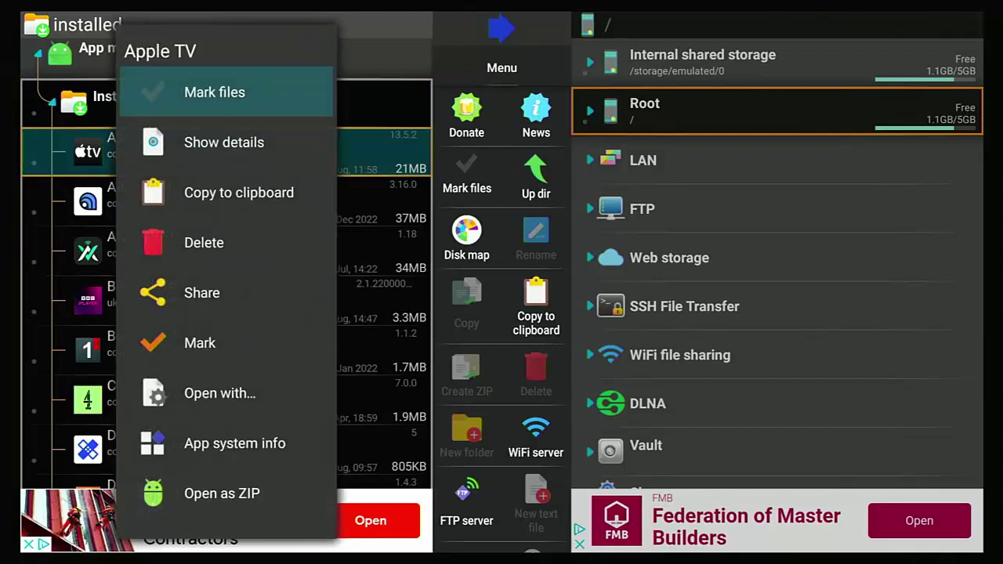
Step: Delete Apple TV and confirm both the Delete dialog and the system uninstall prompt
key(Down)
key(Down)
key(Down)
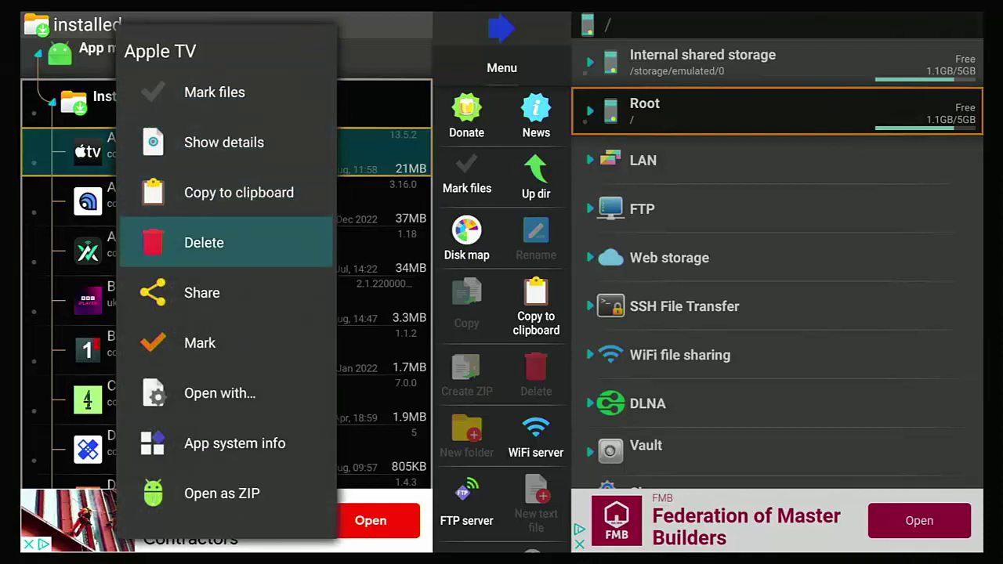
key(Return)
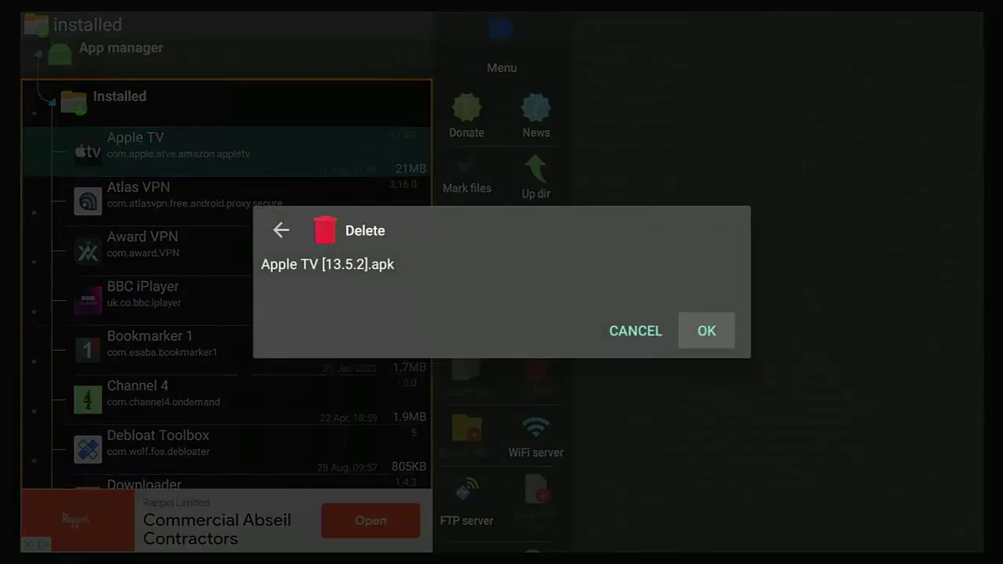
key(Return)
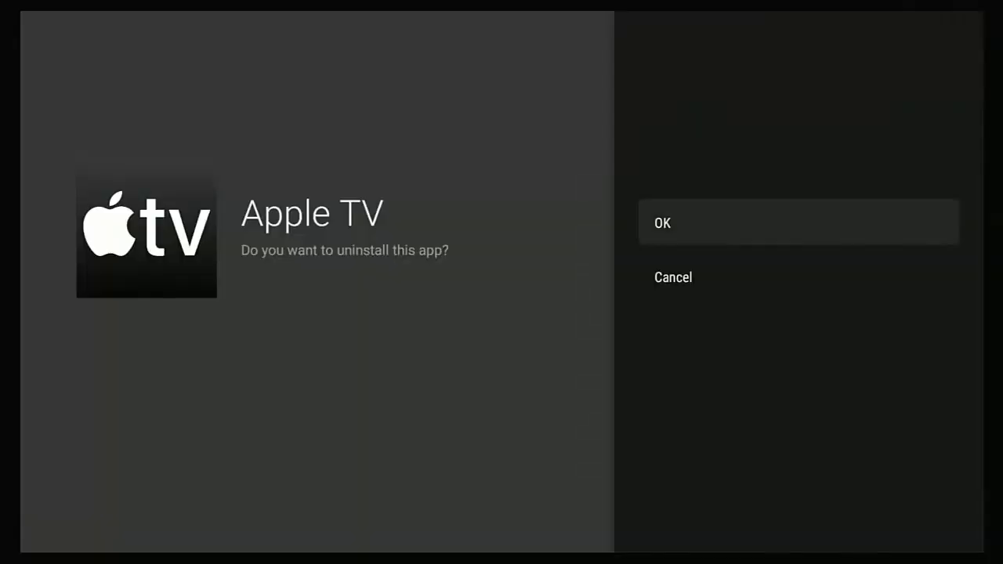
key(Return)
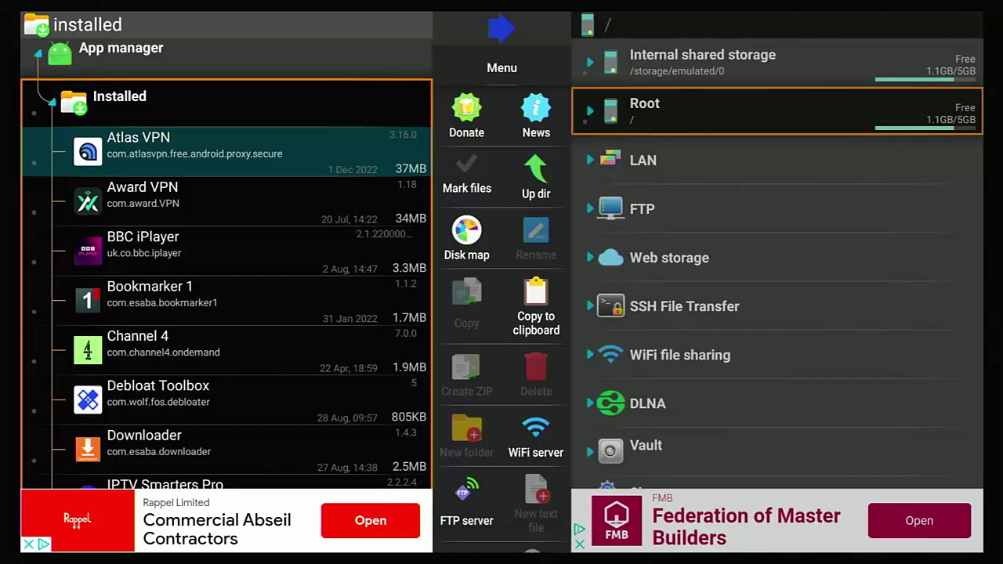
Step: Open Manage Installed Applications via quick settings, showing Appstore followed directly by Atlas VPN
key(Home)
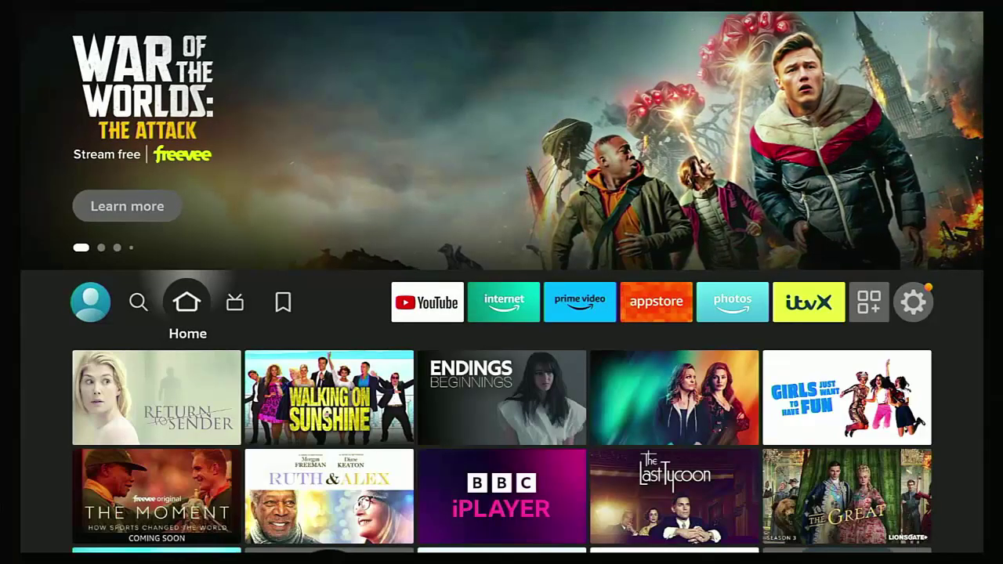
key(Home)
key(Right)
key(Right)
key(Right)
key(Right)
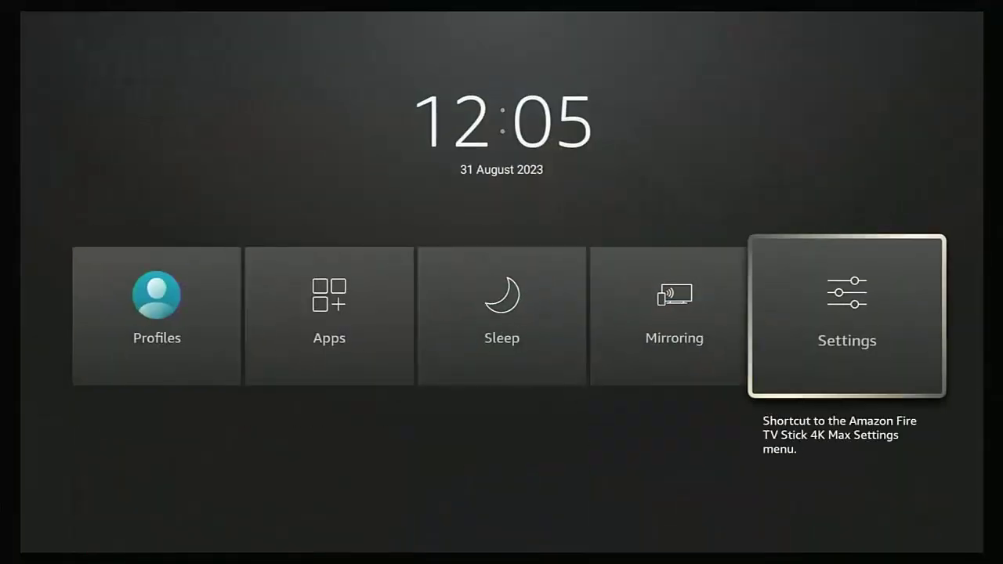
key(Return)
key(Down)
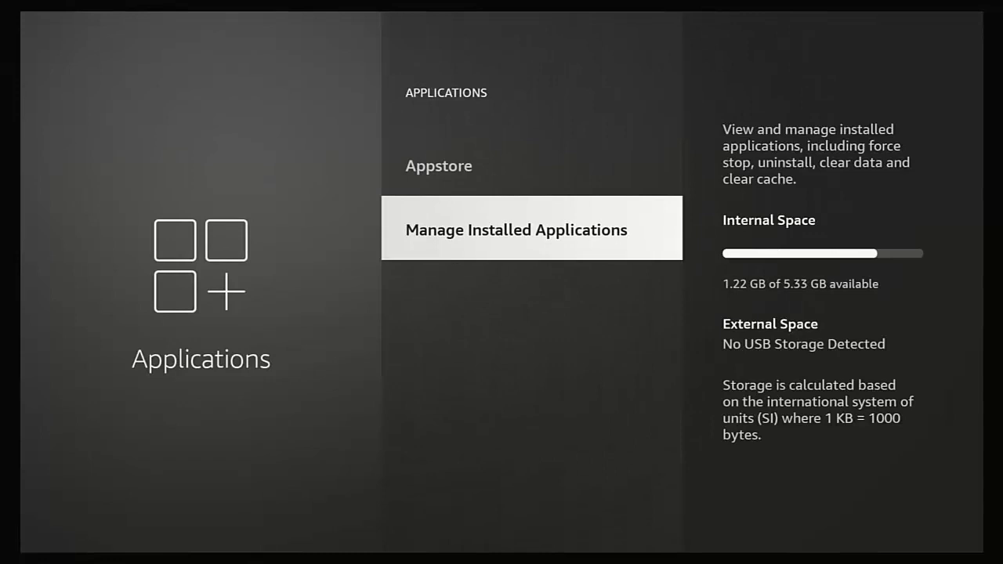
key(Return)
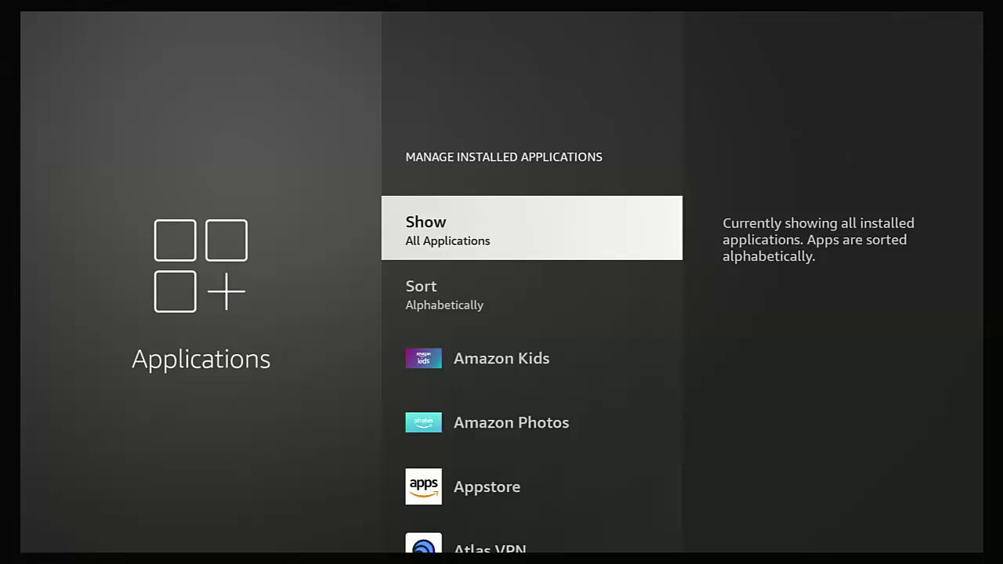
Step: Run Check for Updates under My Fire TV > About, confirming Fire OS 7.6.4.6 is current
key(Home)
key(Right)
key(Right)
key(Right)
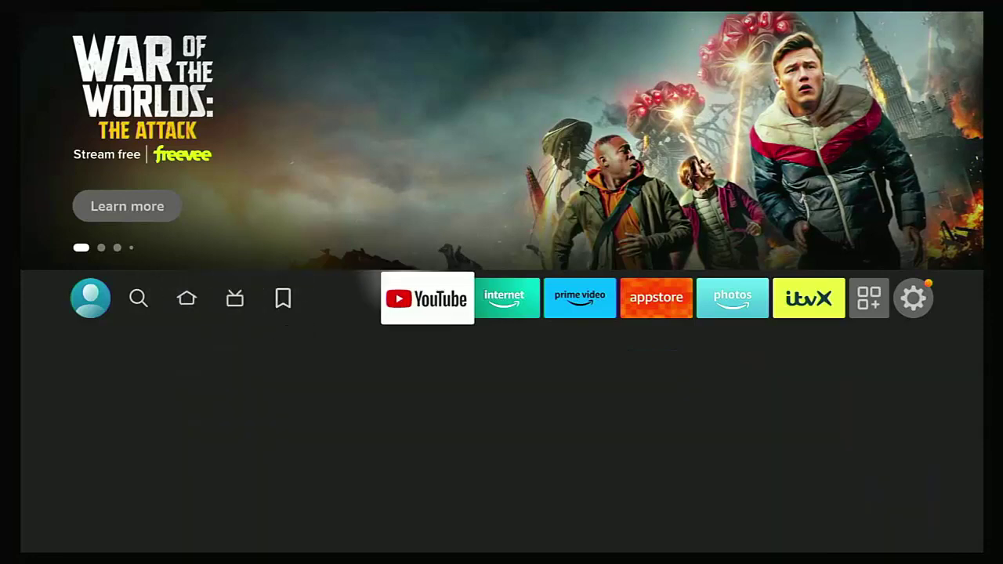
key(Right)
key(Right)
key(Right)
key(Right)
key(Right)
key(Right)
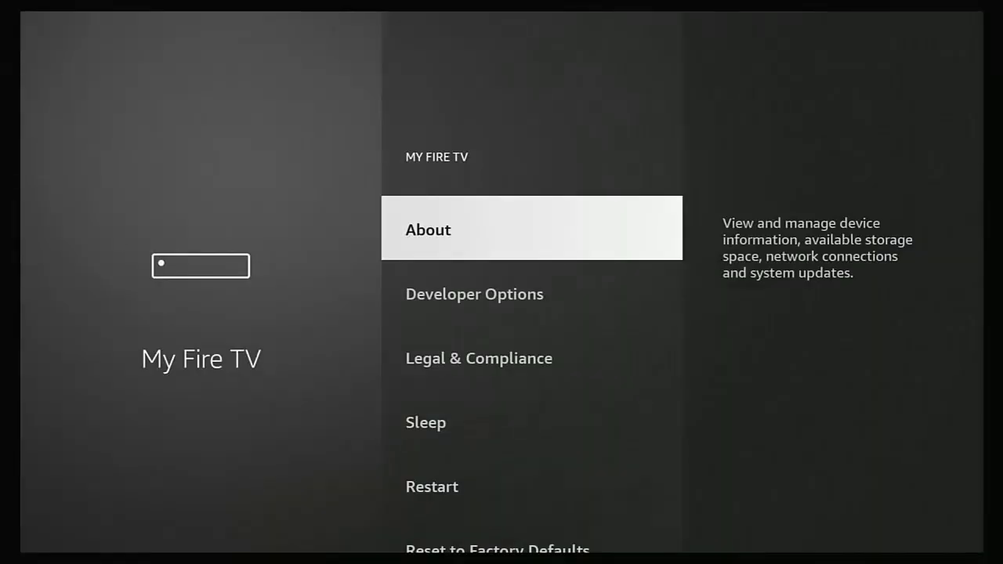
key(Return)
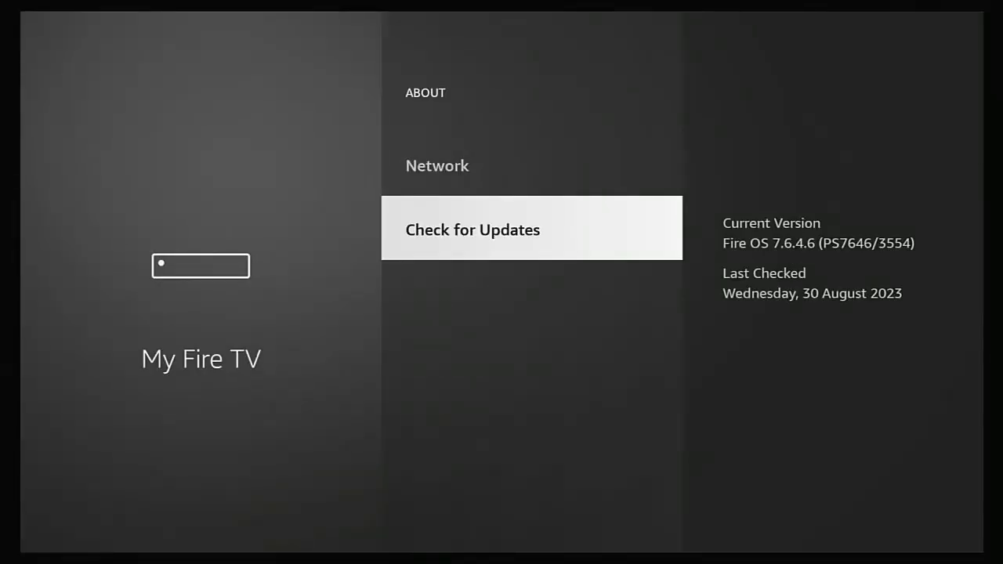
key(Return)
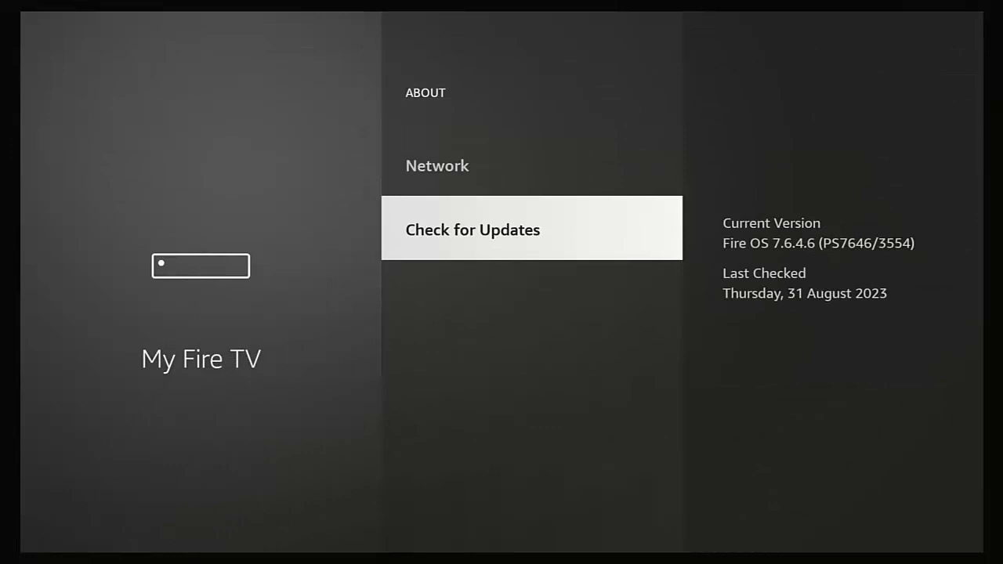
key(Return)
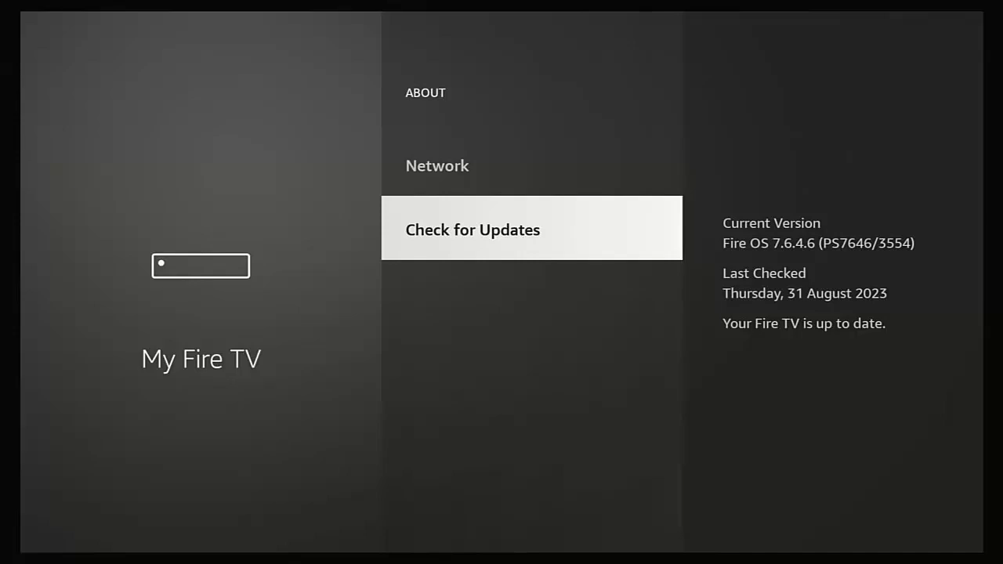
key(Home)
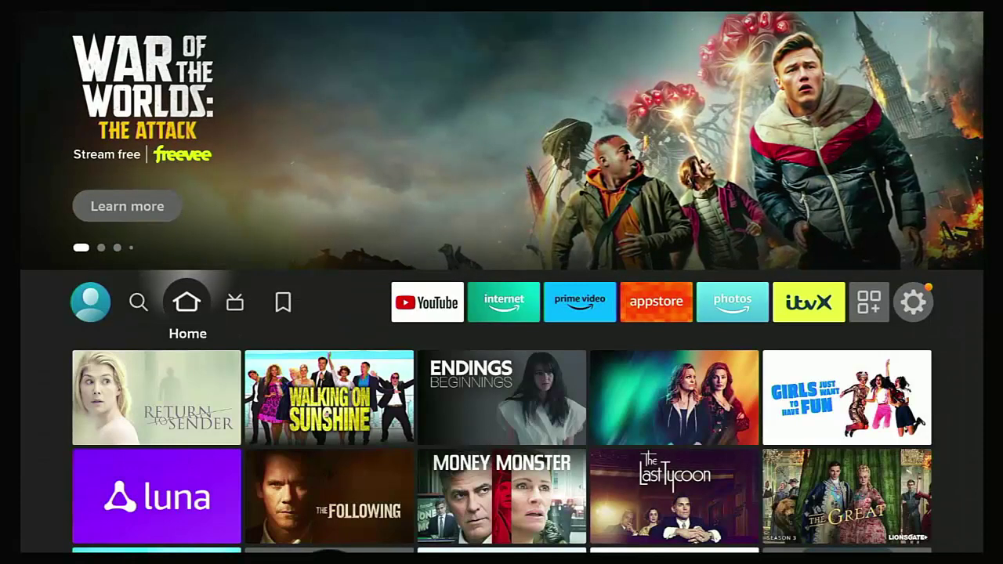
key(Right)
key(Right)
key(Right)
key(Right)
key(Right)
key(Right)
key(Right)
key(Right)
key(Right)
key(Right)
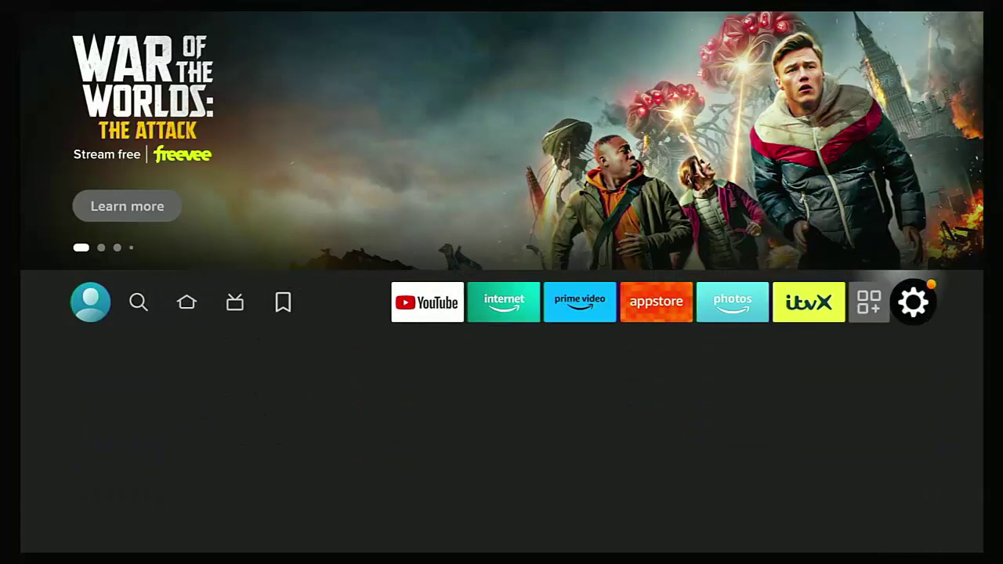
key(Down)
key(Down)
key(Down)
key(Right)
key(Return)
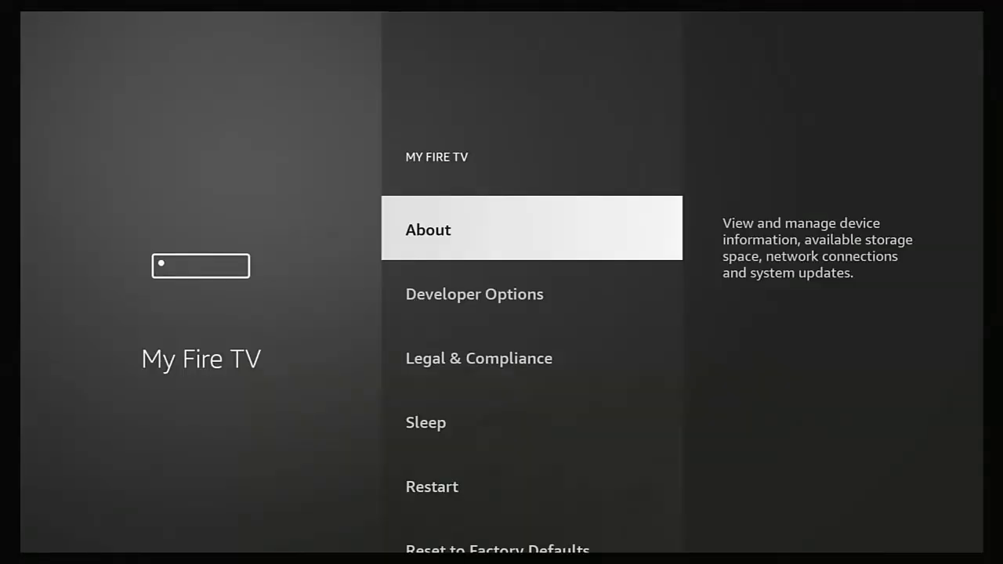
key(Return)
key(Return)
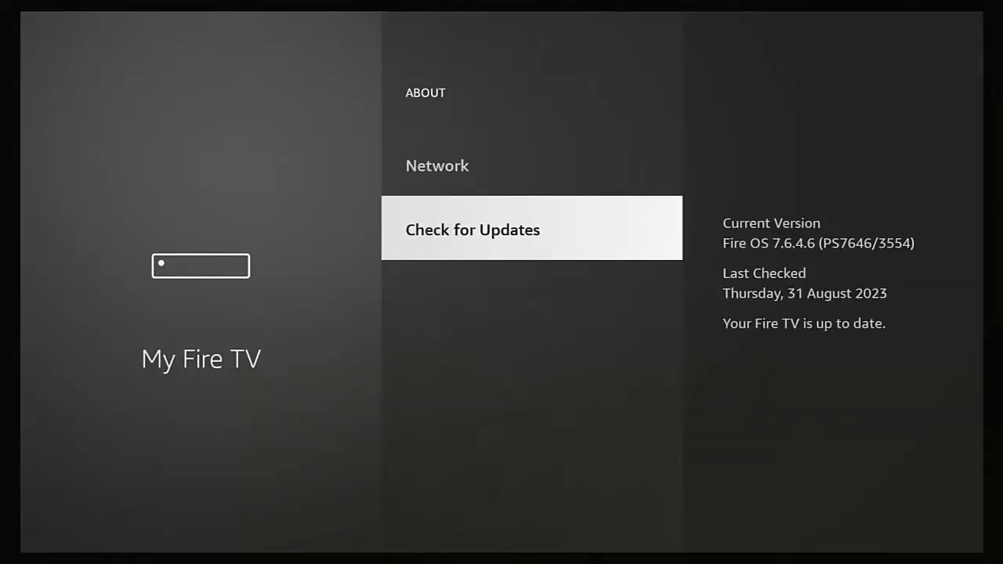